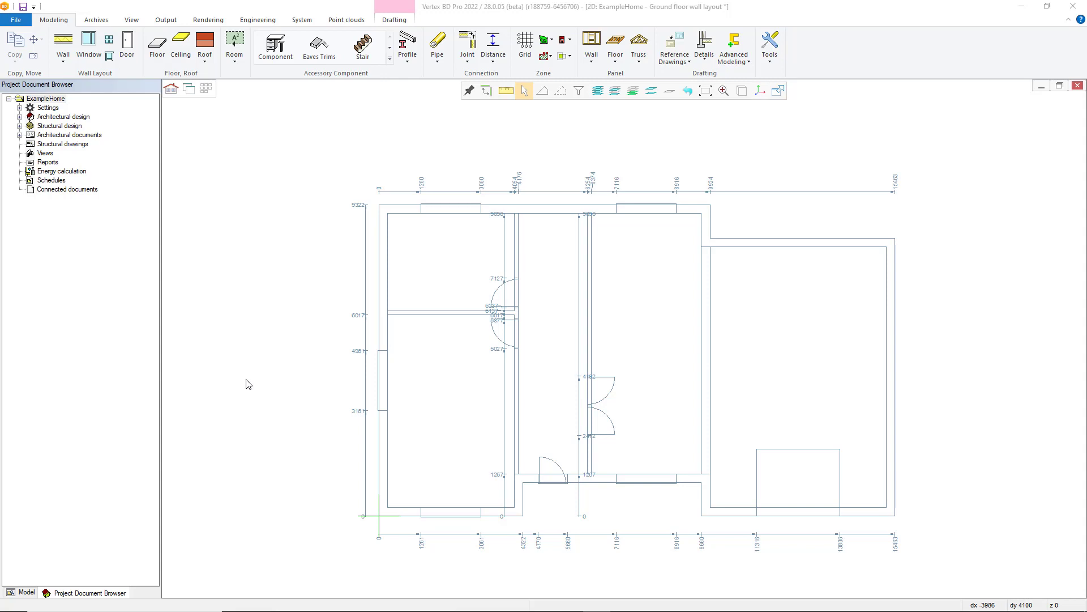
Step: Begin Insert Wall with the Framed Exterior wall 140mm, Brick siding (Exterior-140-B) type
right_click(405, 378)
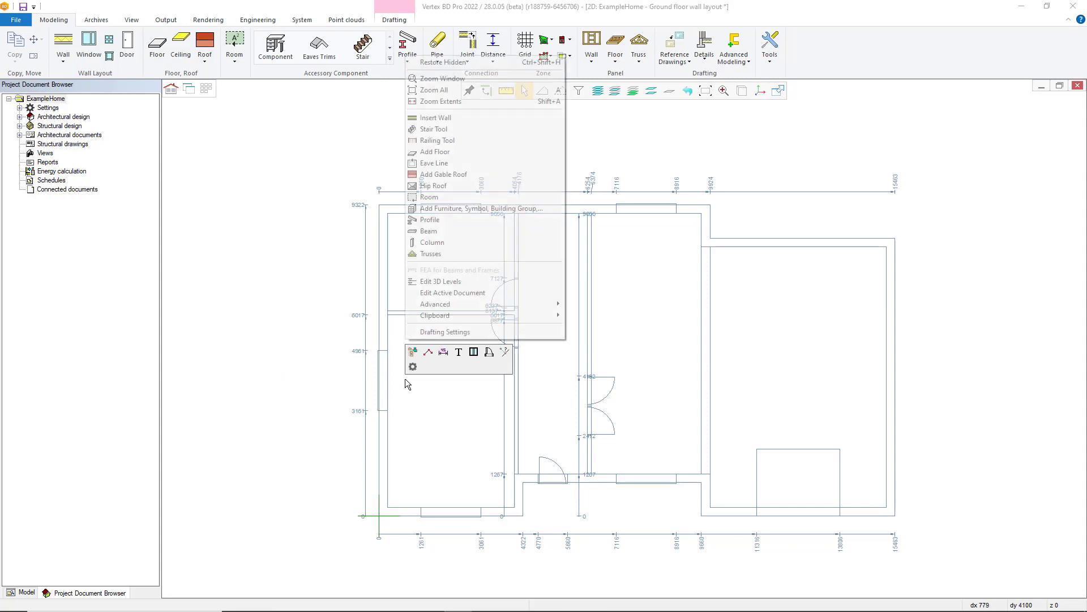
click(435, 118)
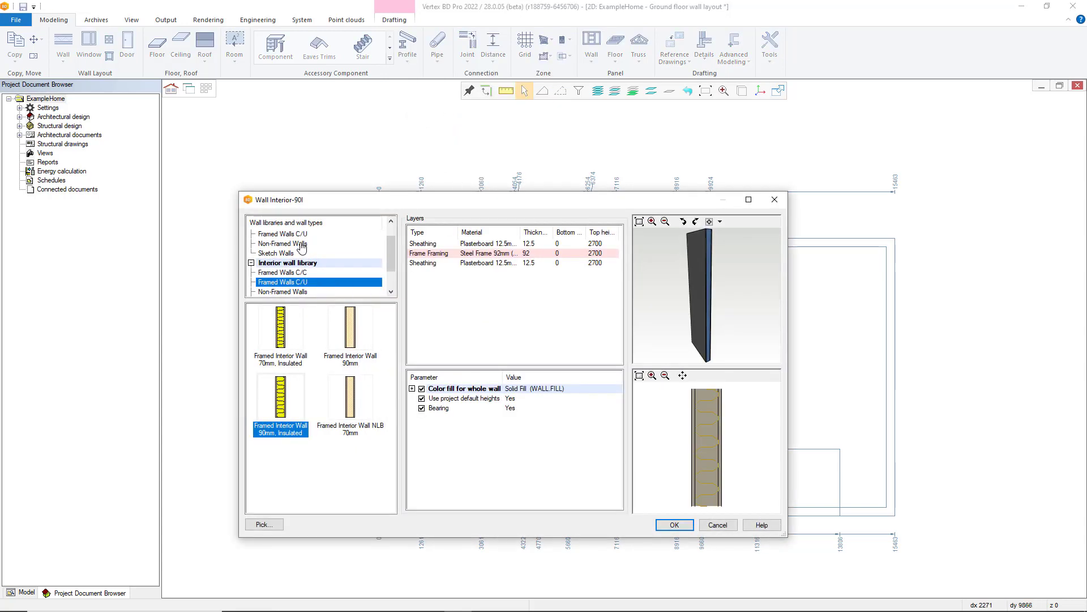
click(300, 234)
click(276, 343)
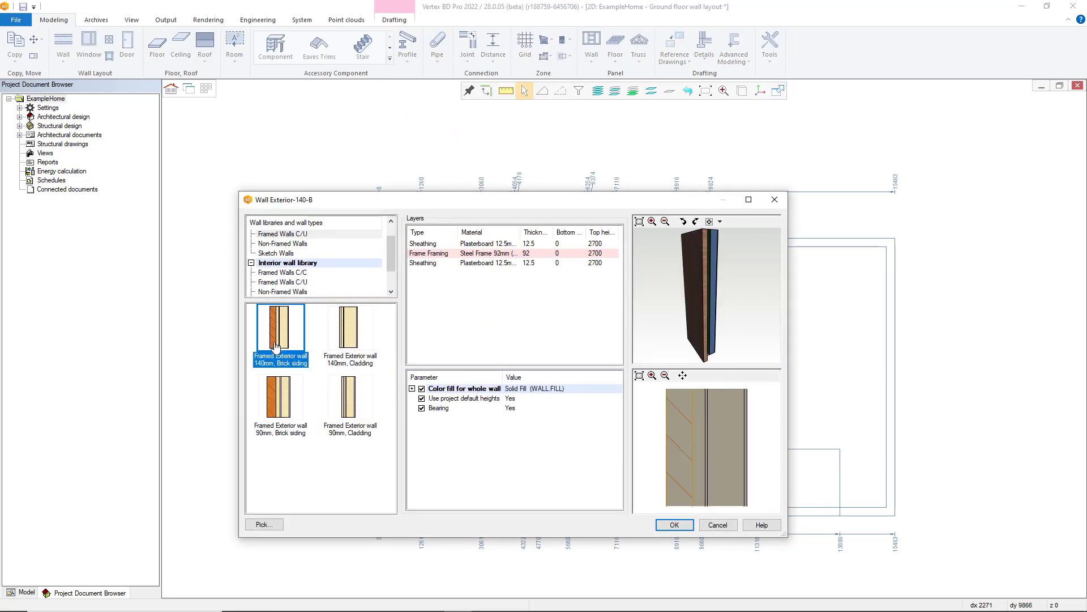
click(659, 524)
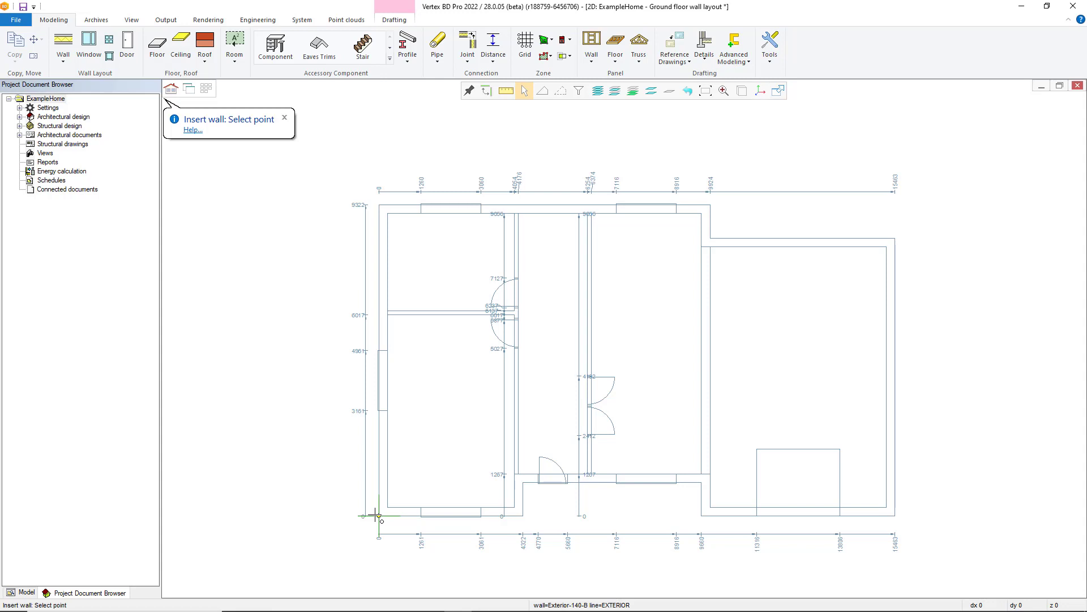
scroll(378, 515, up, 1)
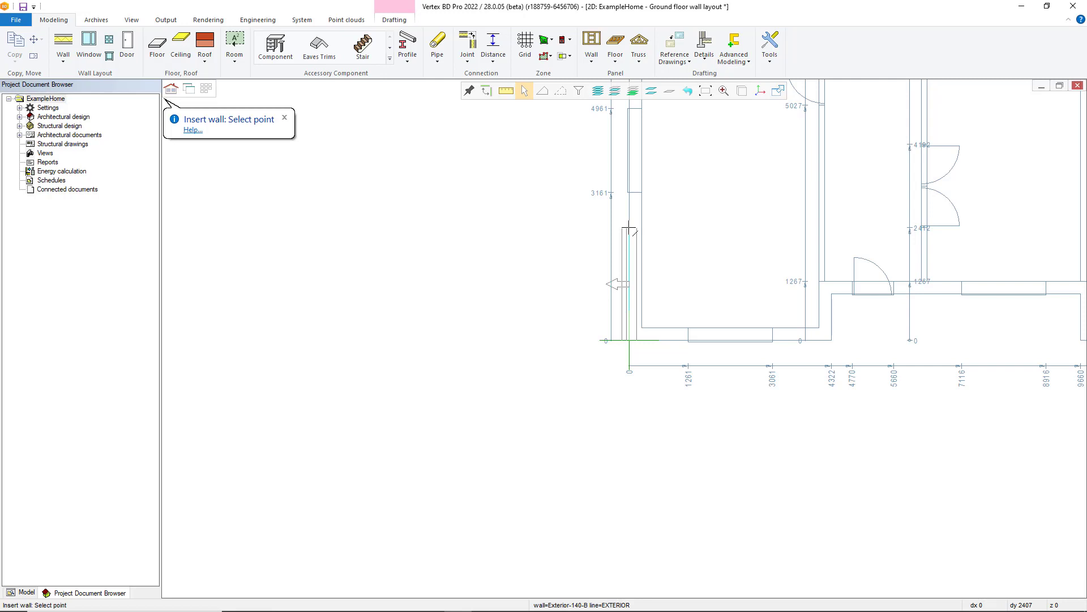
Step: Set wall placement to Wall outside so walls anchor at the outer siding face
right_click(628, 205)
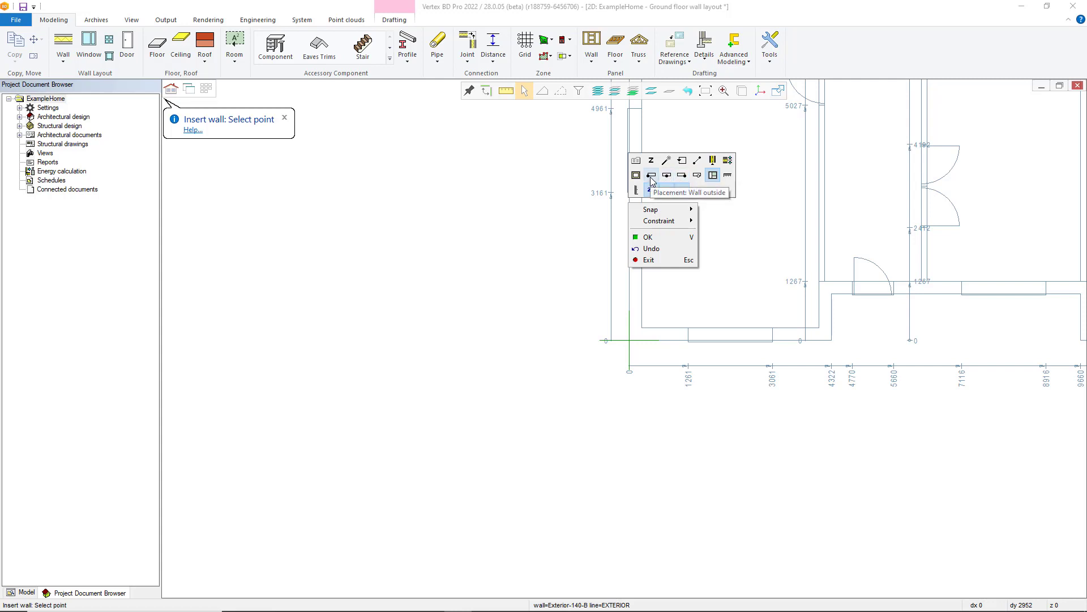
click(652, 181)
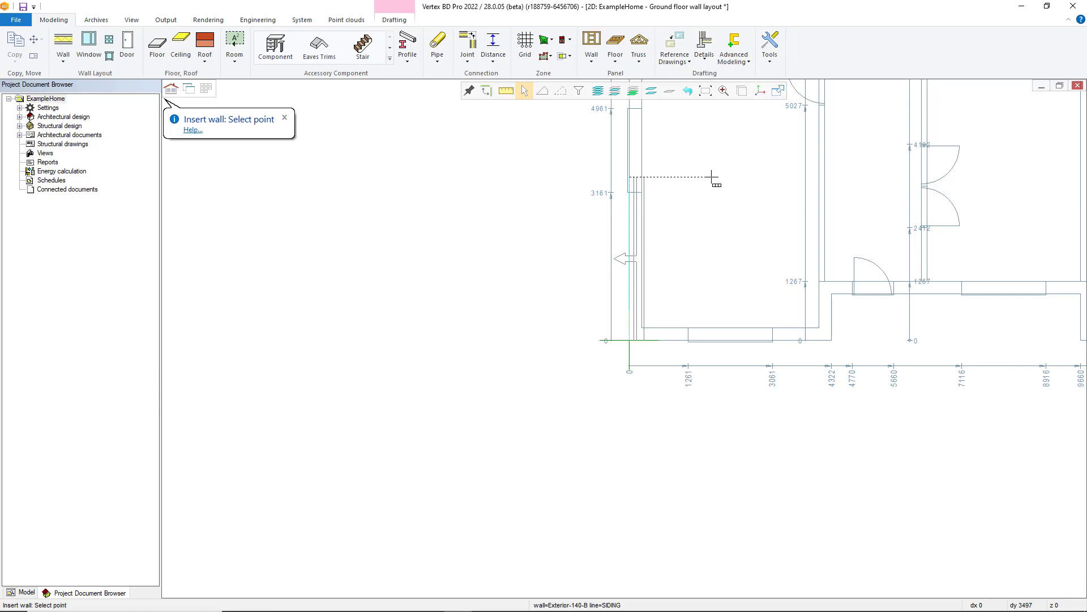
scroll(705, 171, up, 2)
scroll(668, 187, down, 2)
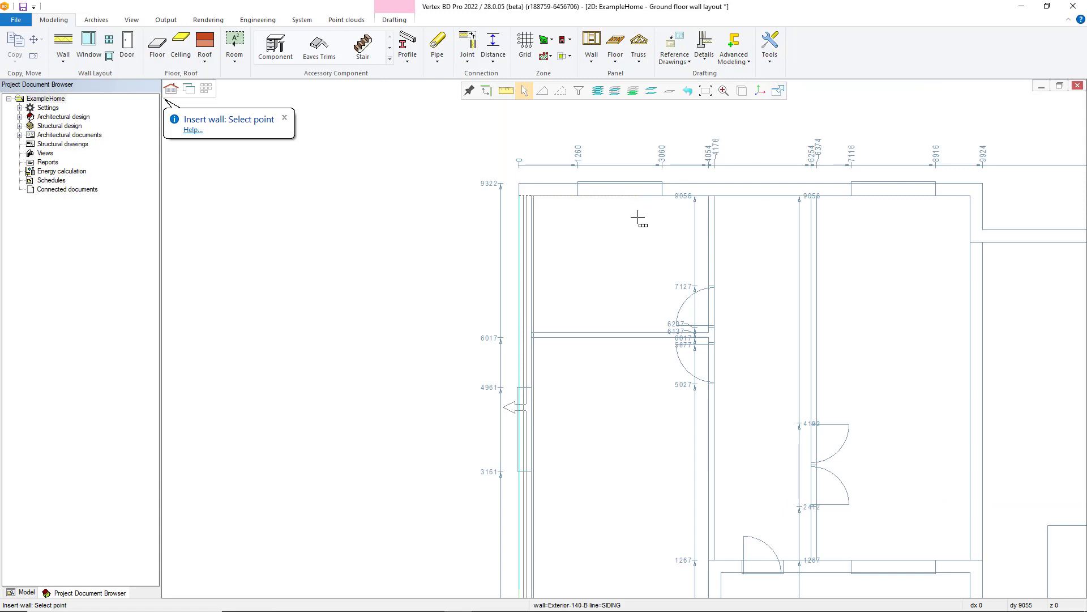
scroll(638, 219, up, 1)
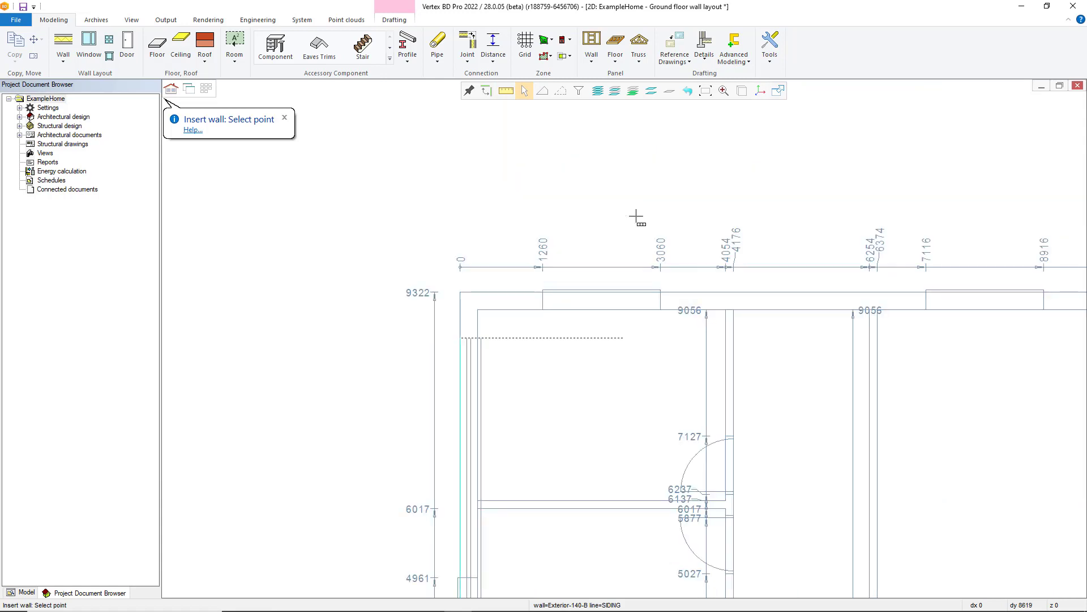
text(9)
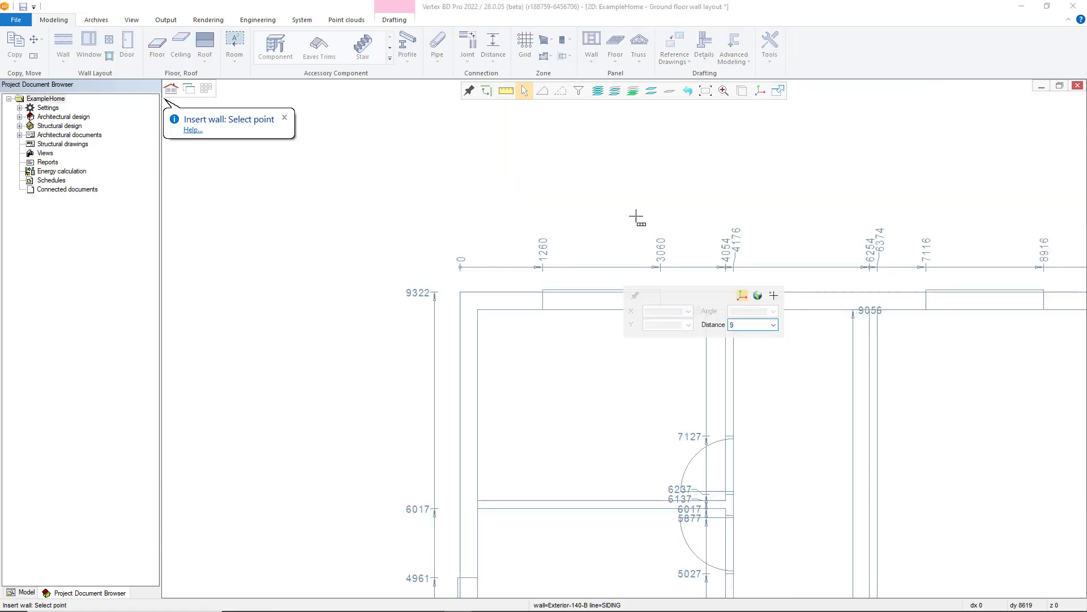
text(322)
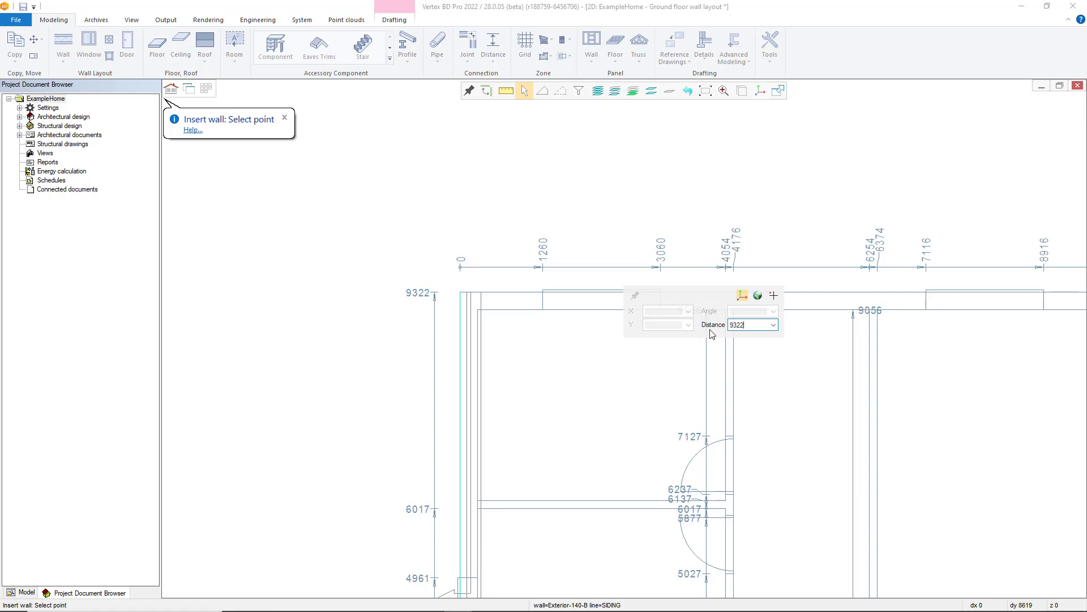
Step: Run the left exterior wall up 9322 mm and the top wall across 9924 mm
key(Return)
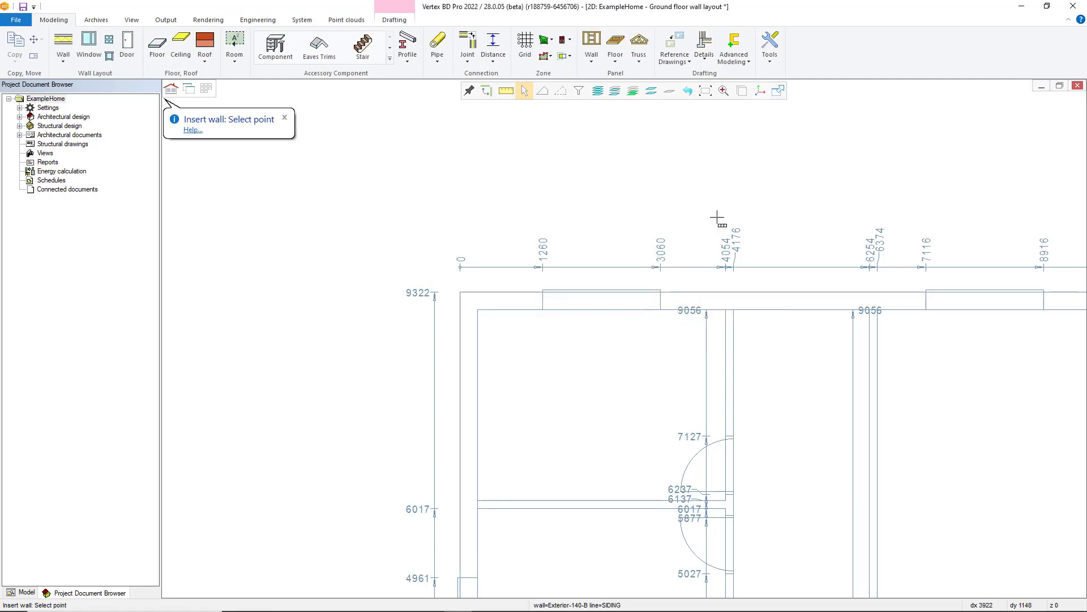
middle_click(978, 289)
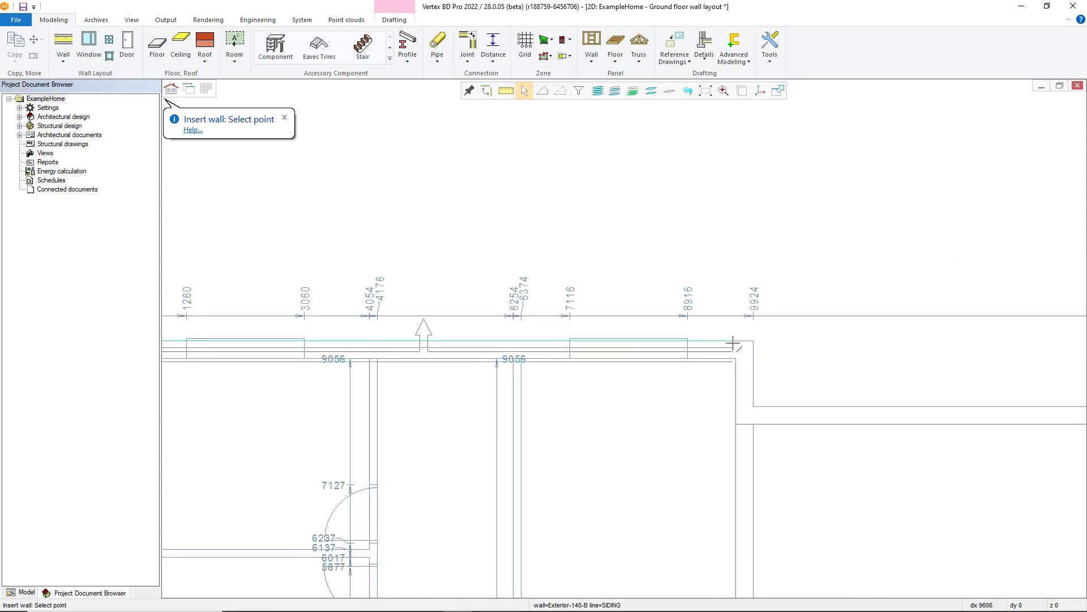
text(9)
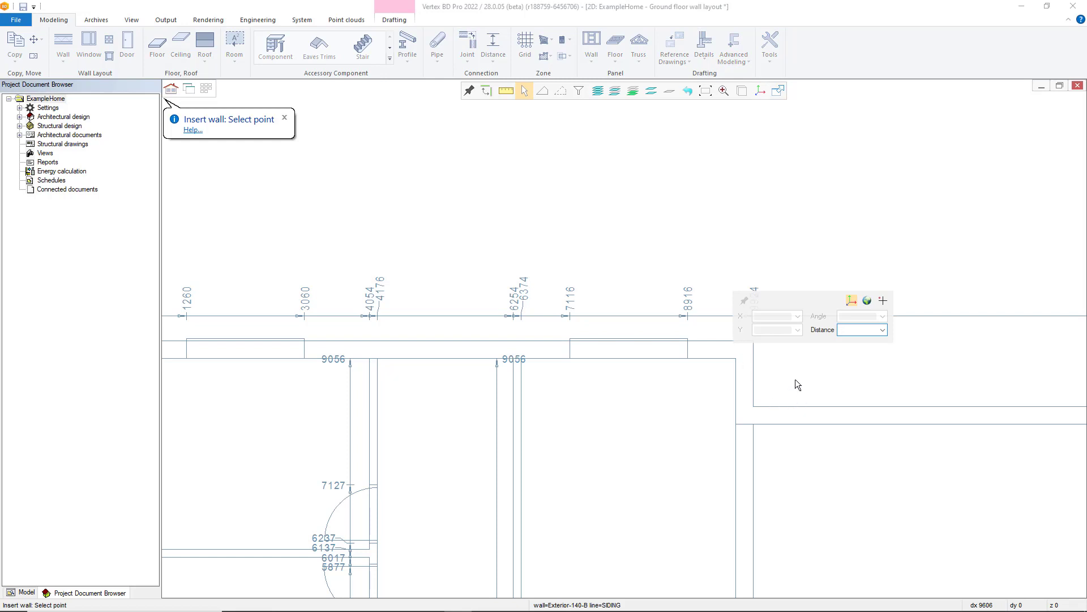
text(9924)
key(Return)
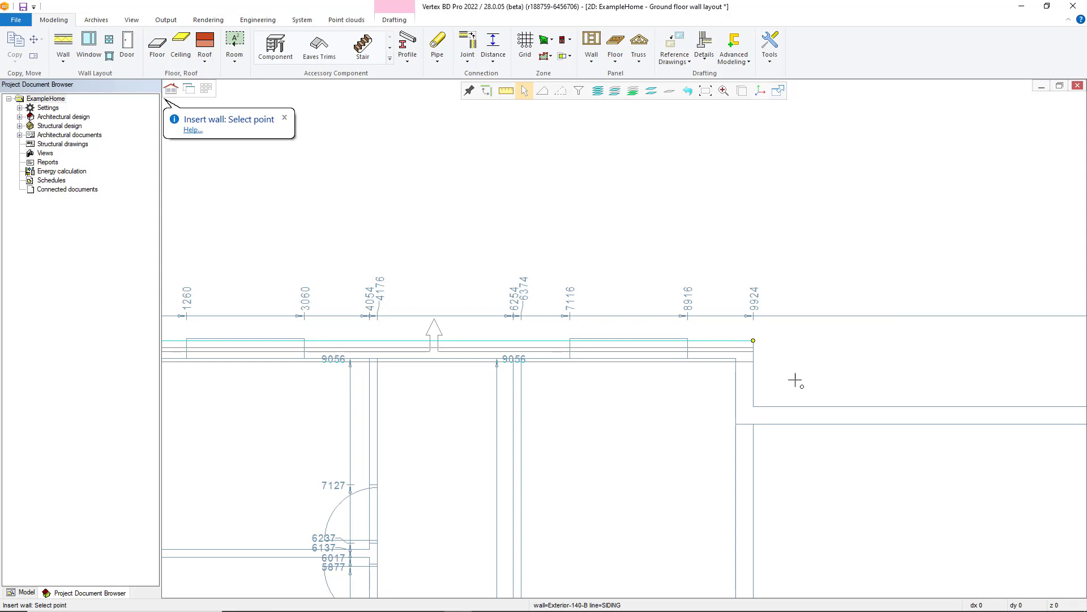
scroll(731, 378, down, 1)
scroll(510, 311, down, 2)
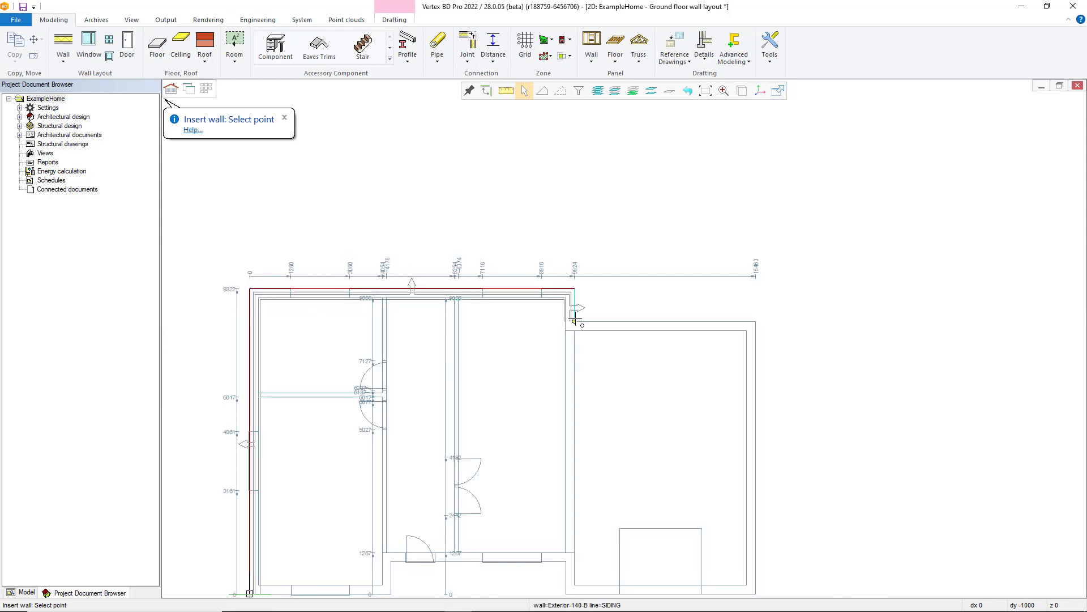
Step: Trace the right side, bottom edge and recess corners, closing the exterior loop into a 117.4 m² room
click(755, 324)
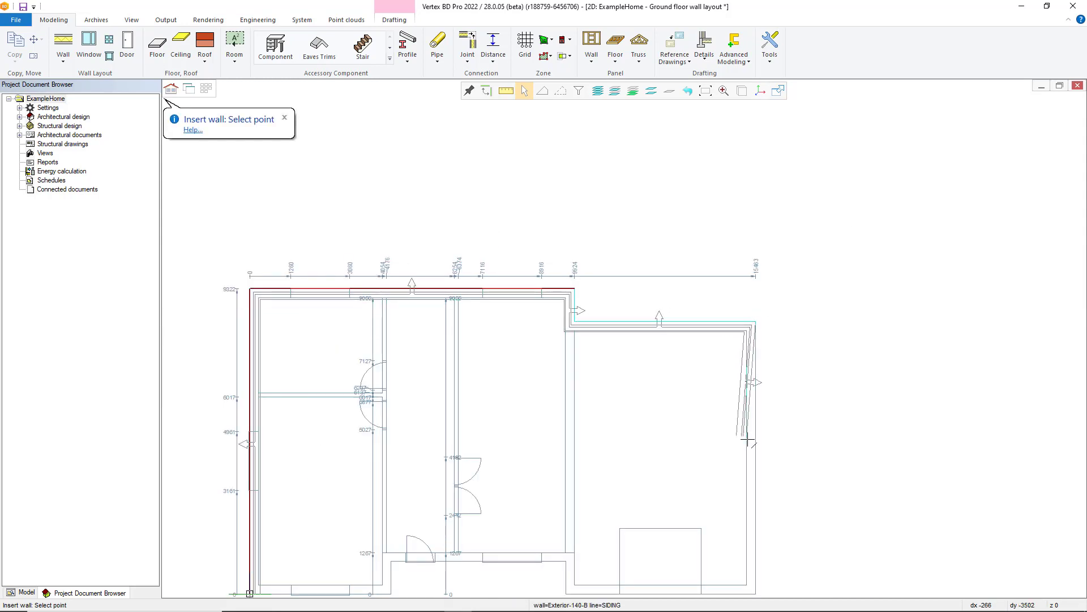
click(753, 593)
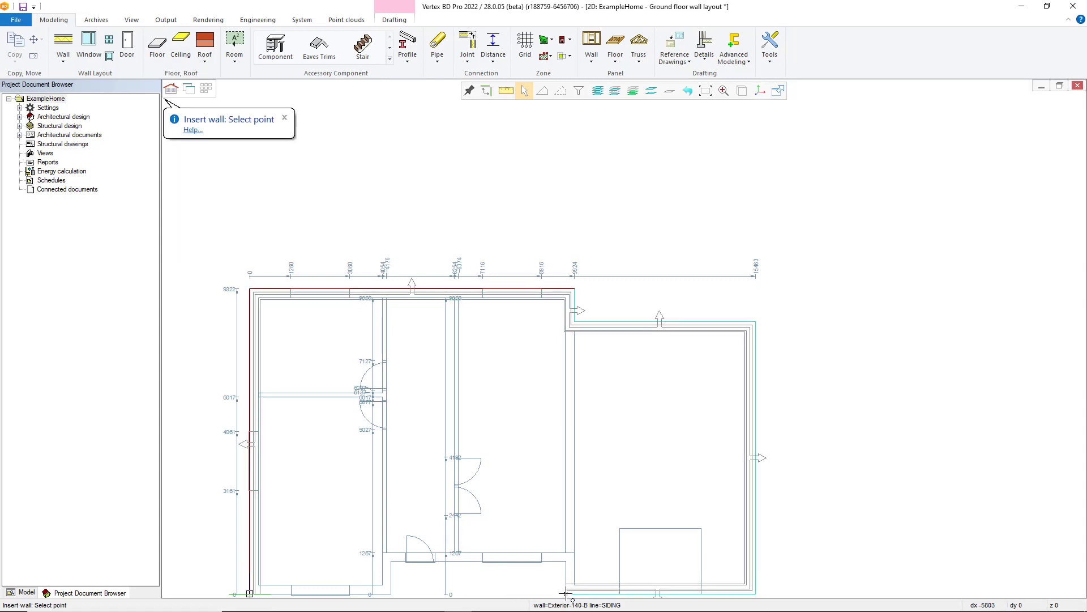
click(567, 588)
click(568, 562)
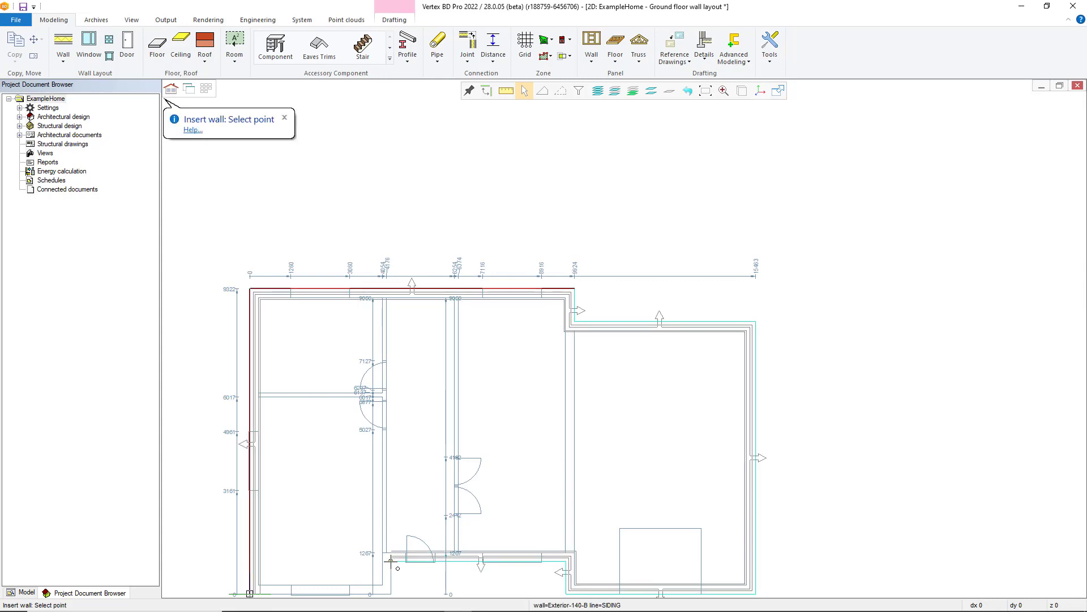
click(392, 562)
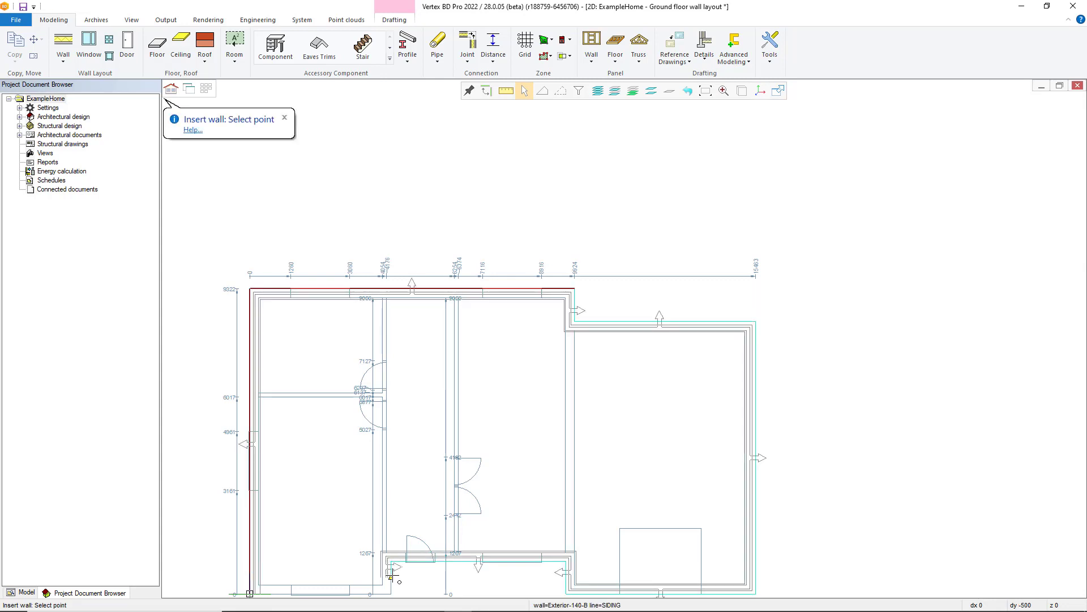
click(392, 593)
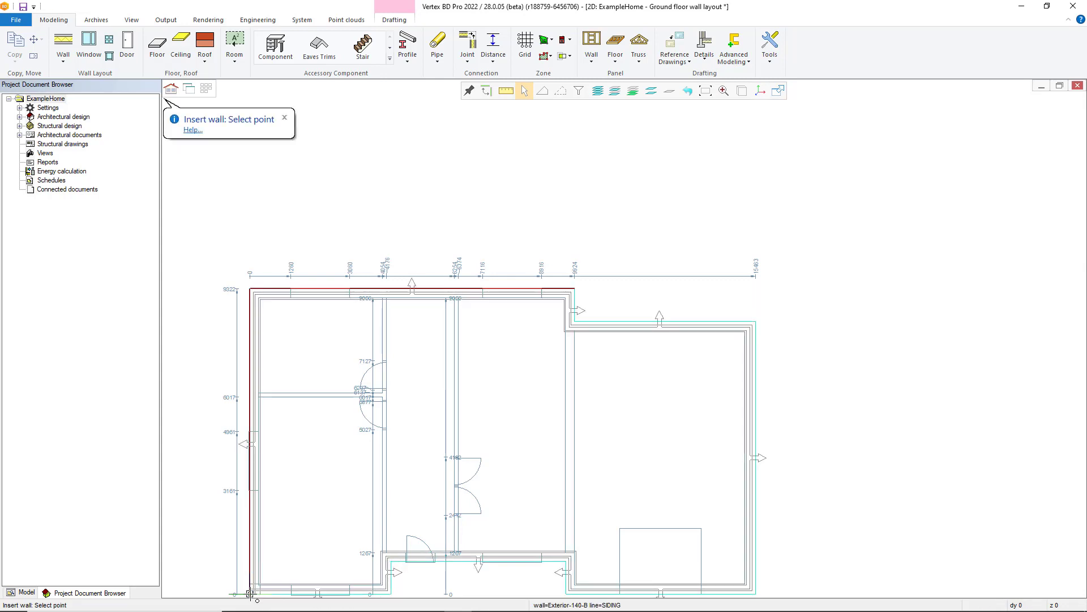
click(250, 593)
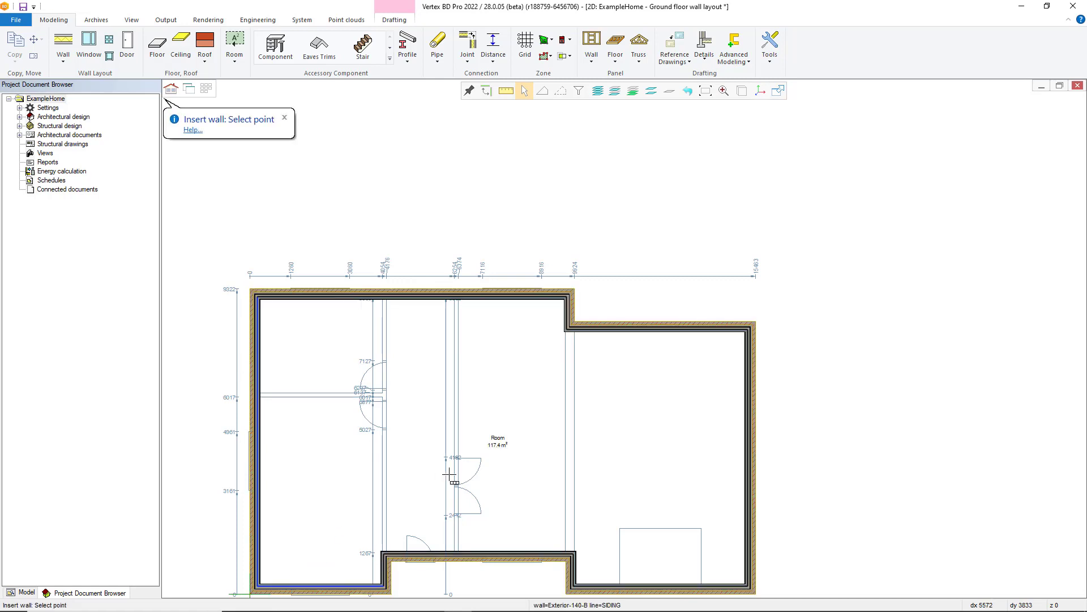
scroll(746, 336, up, 2)
Step: Change the current wall type to Framed Interior Wall 90mm Insulated from the interior library
right_click(745, 336)
click(751, 297)
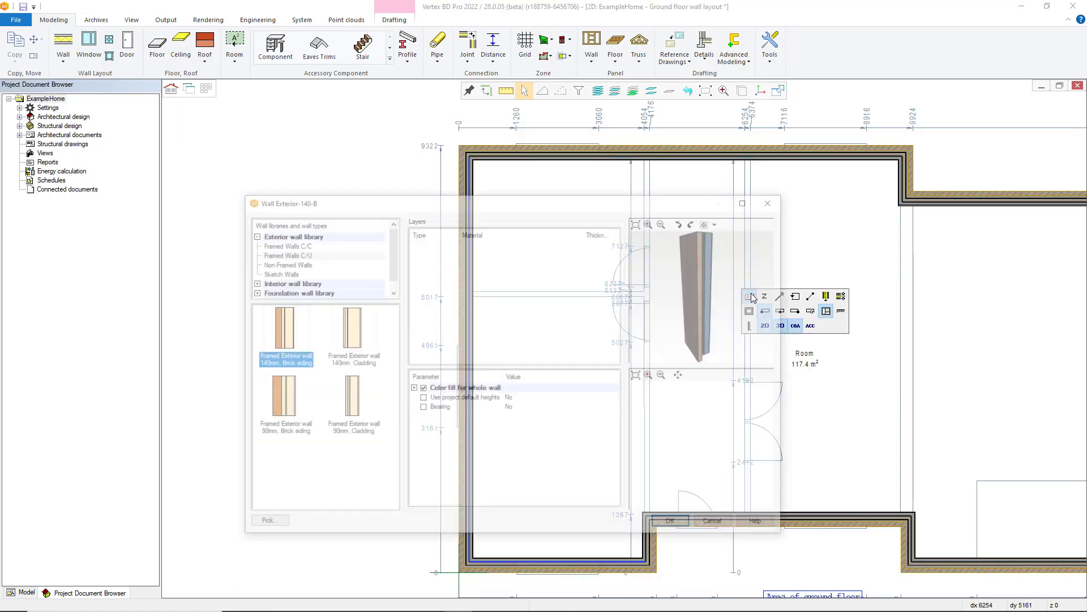
drag(389, 246, 388, 252)
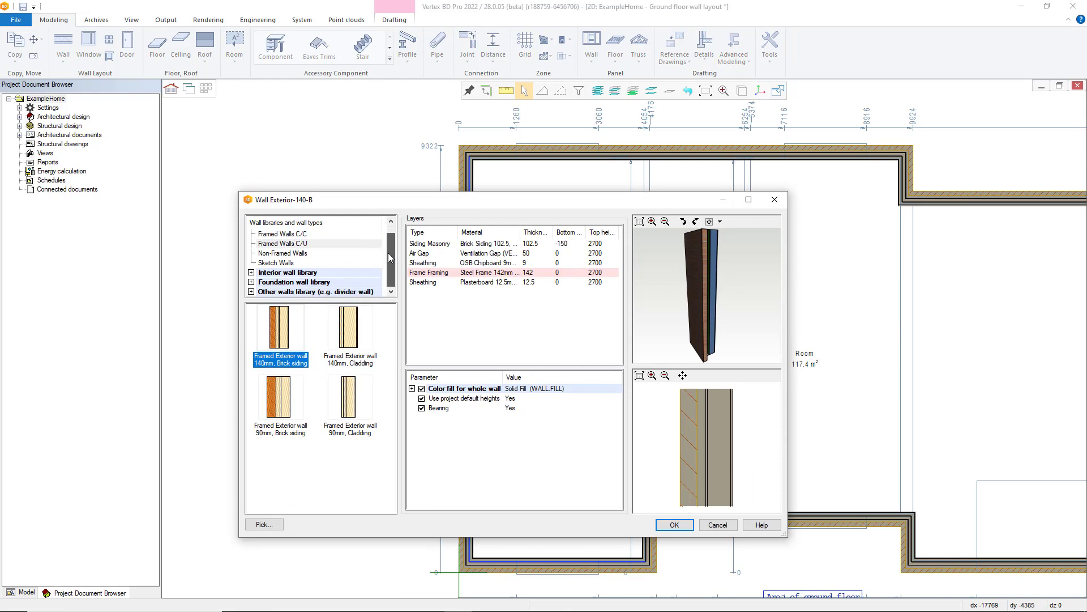
click(252, 272)
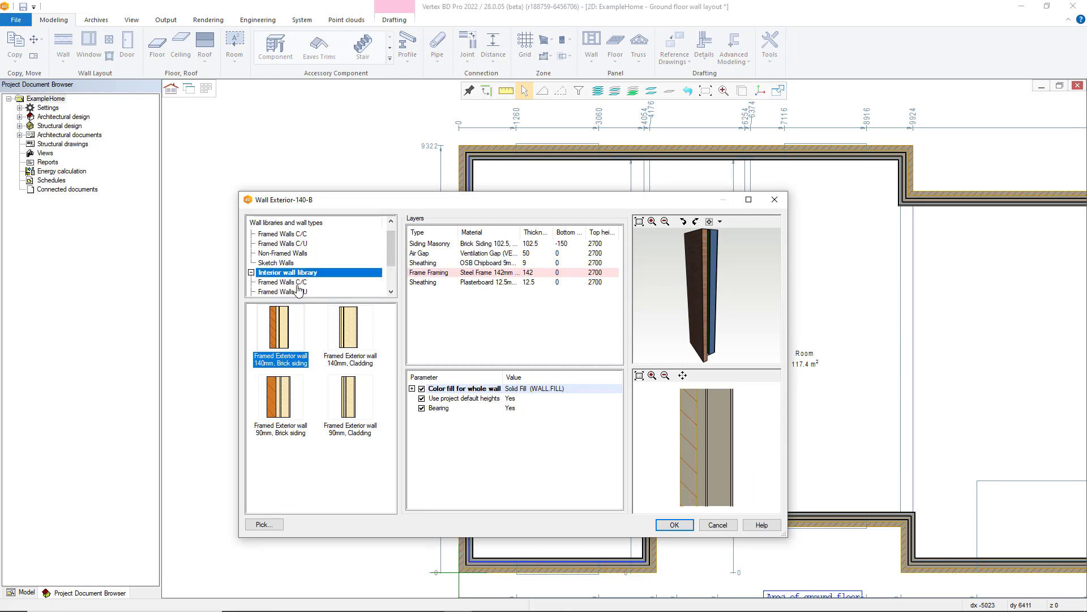
drag(388, 261, 389, 271)
click(282, 272)
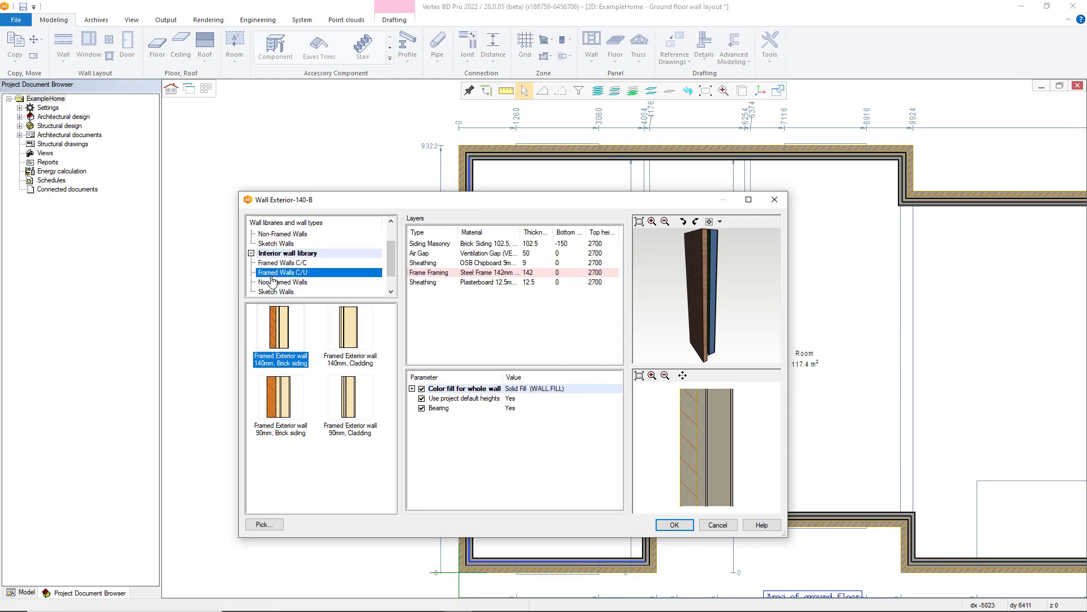
click(282, 403)
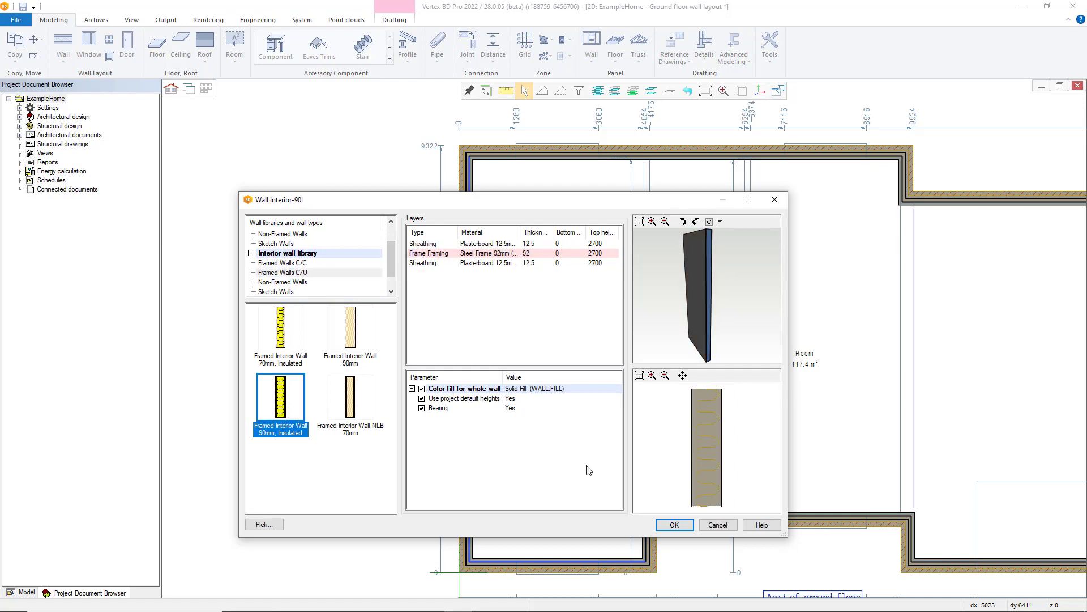
click(668, 524)
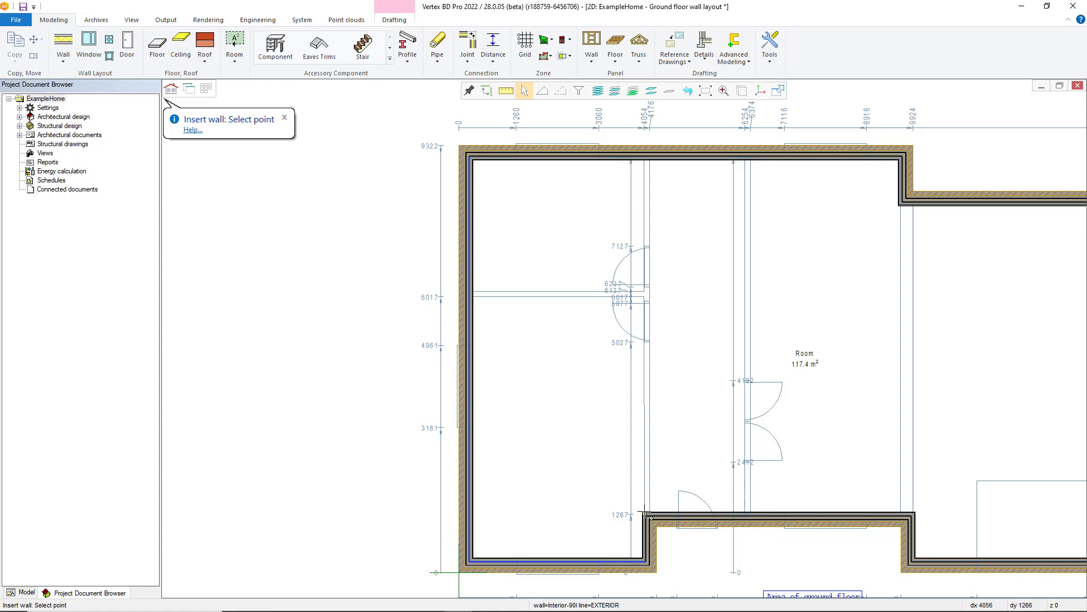
Step: Try a 100 mm offset from the exterior wall corner, then cancel the attempt
click(643, 513)
text(100)
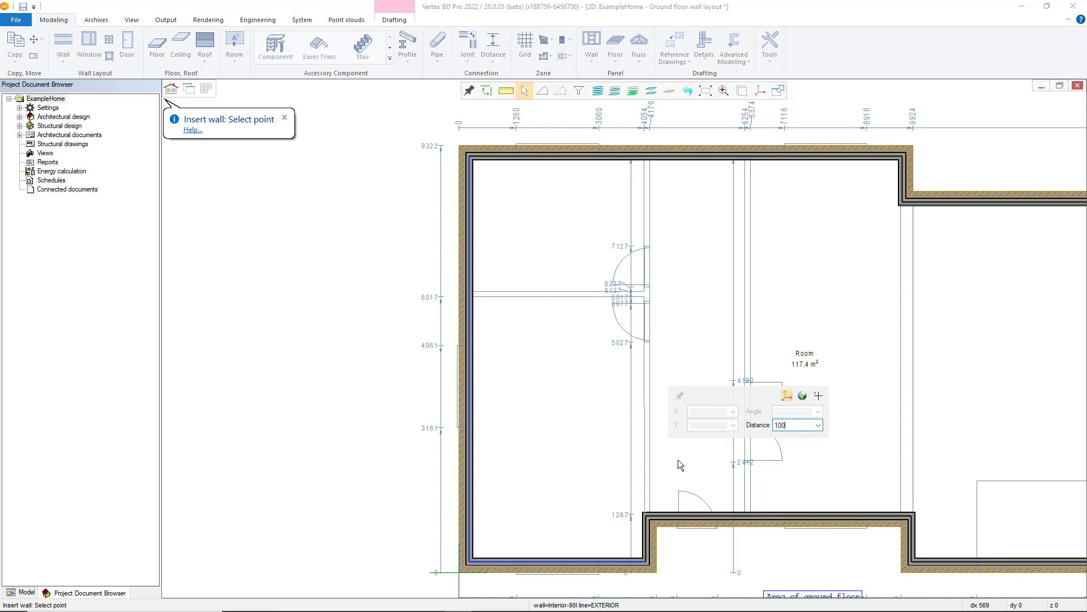
key(Return)
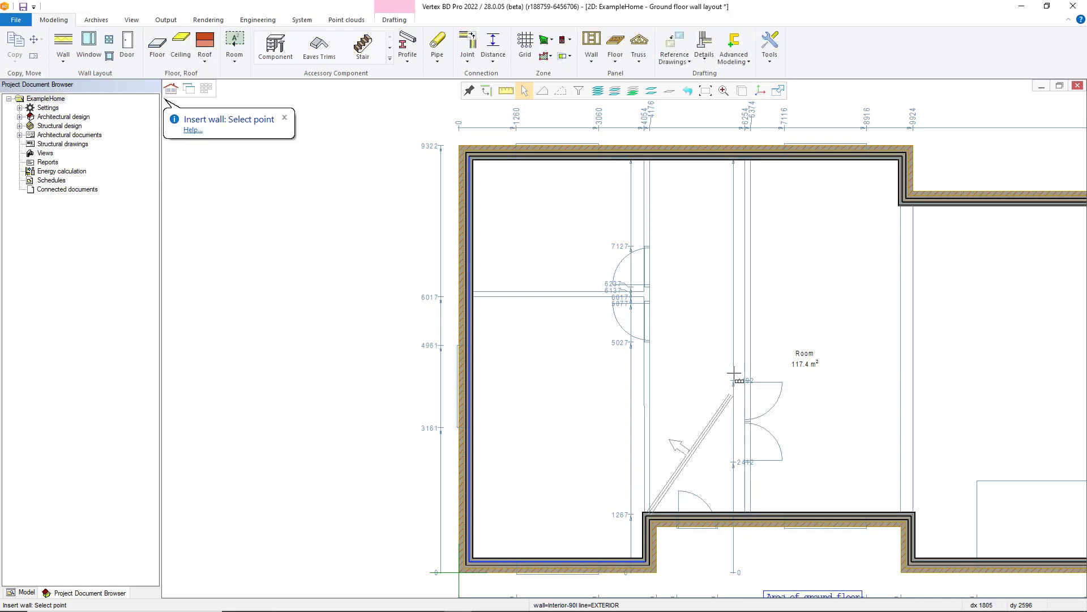
right_click(692, 410)
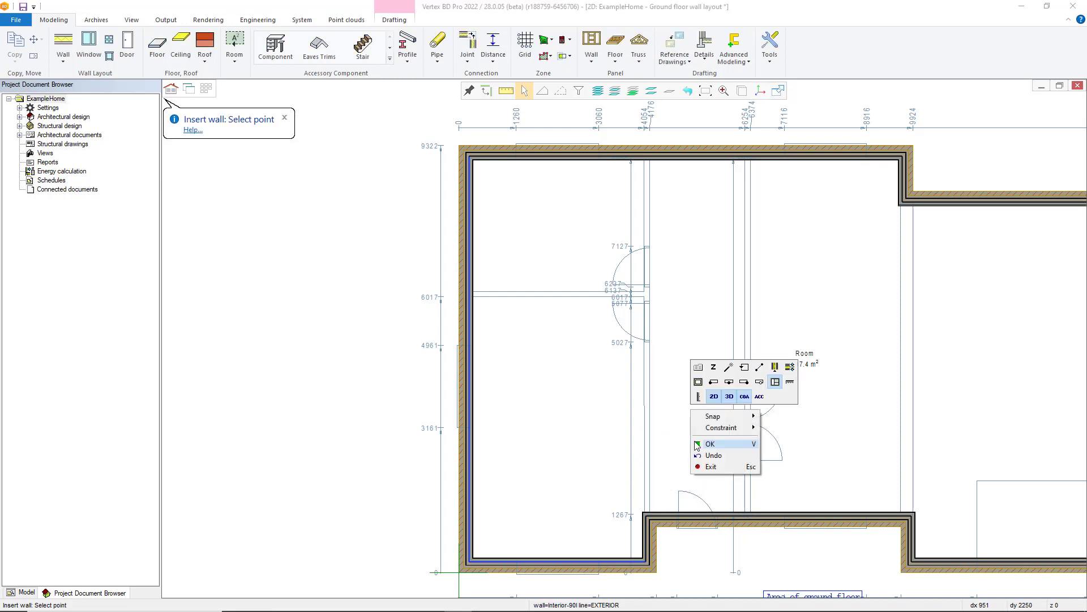
click(713, 466)
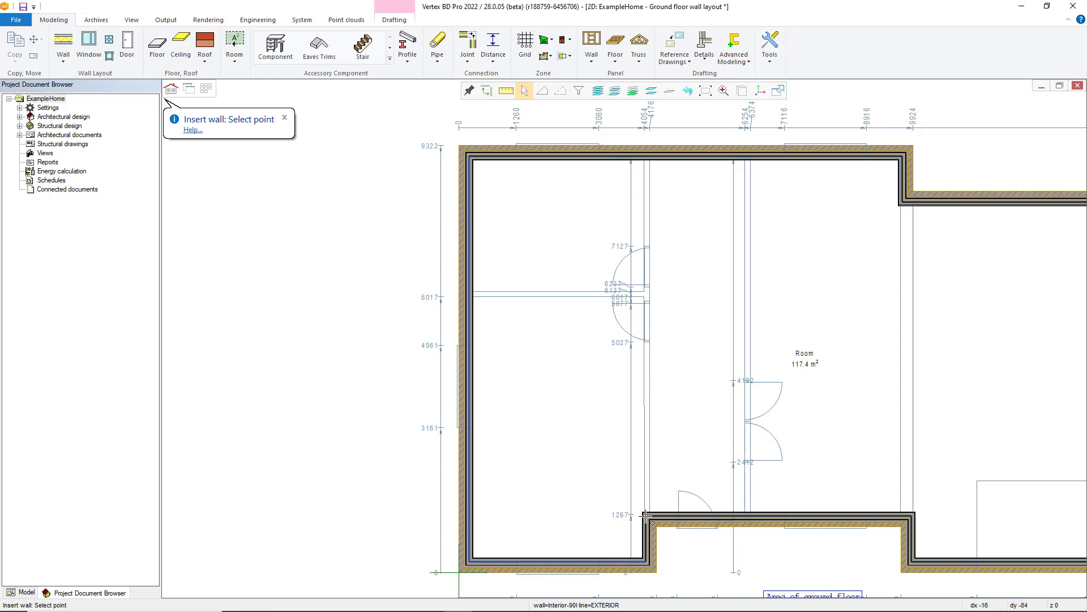
Step: Draw a vertical interior-90 wall from the lower recess corner to the top exterior wall
click(645, 516)
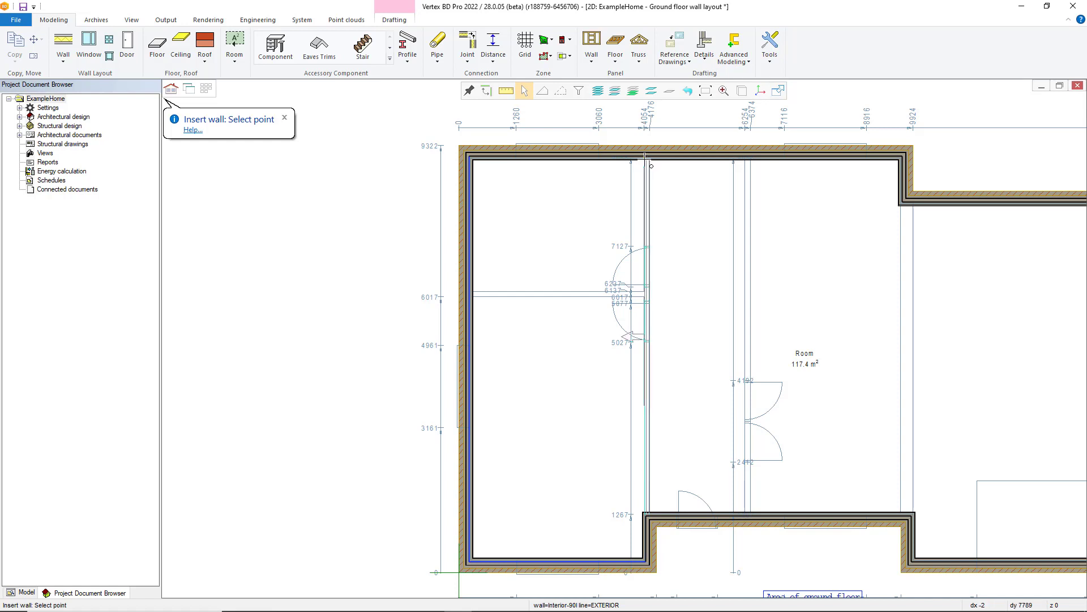
click(649, 161)
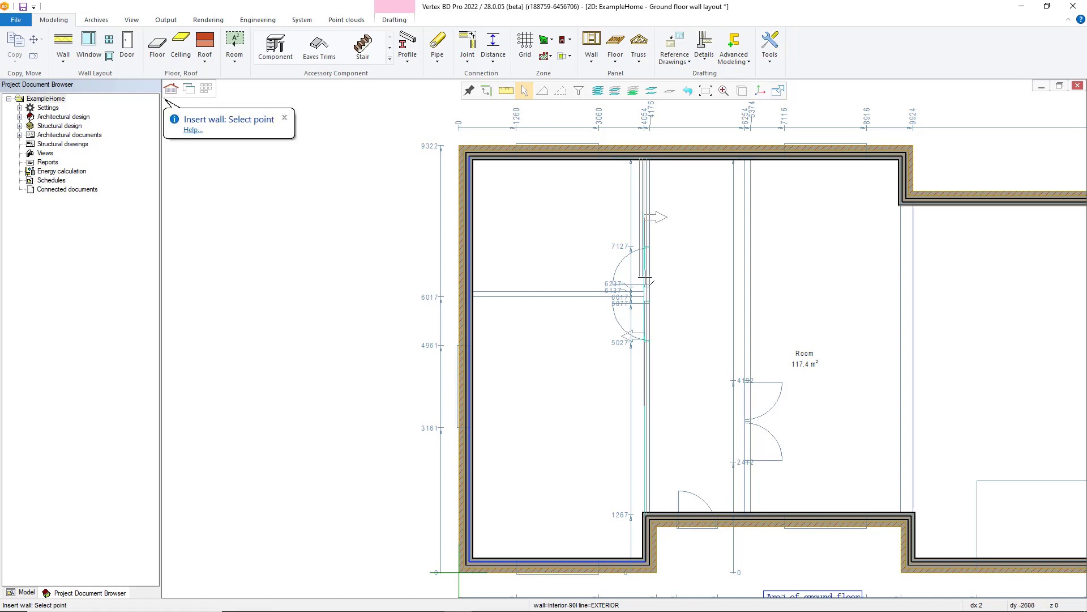
Step: Add the horizontal interior wall dividing the left room, joined to the left exterior wall
right_click(651, 230)
click(659, 309)
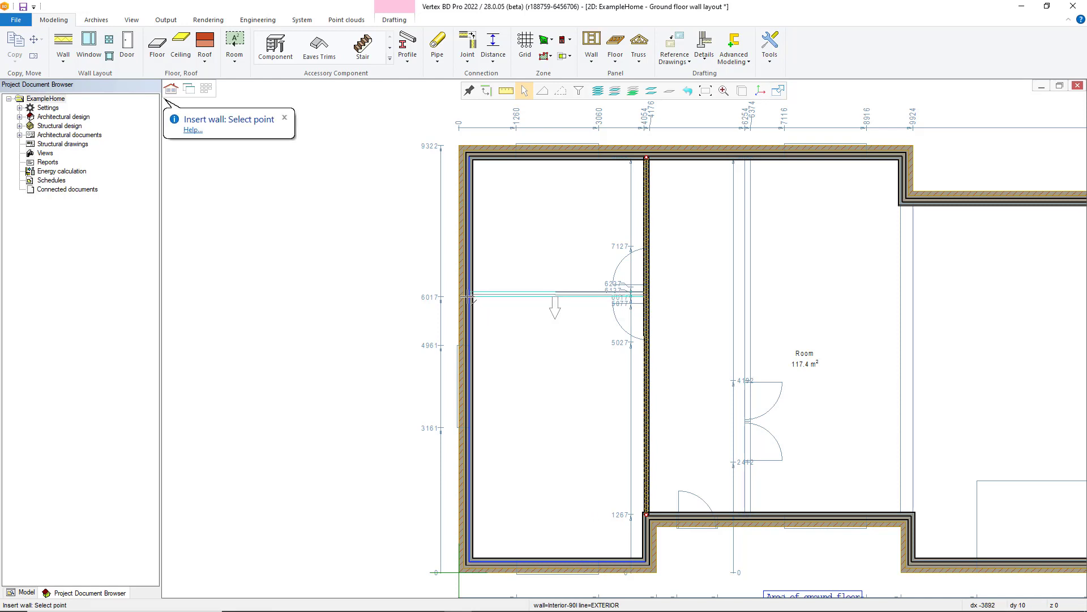
click(474, 297)
right_click(553, 317)
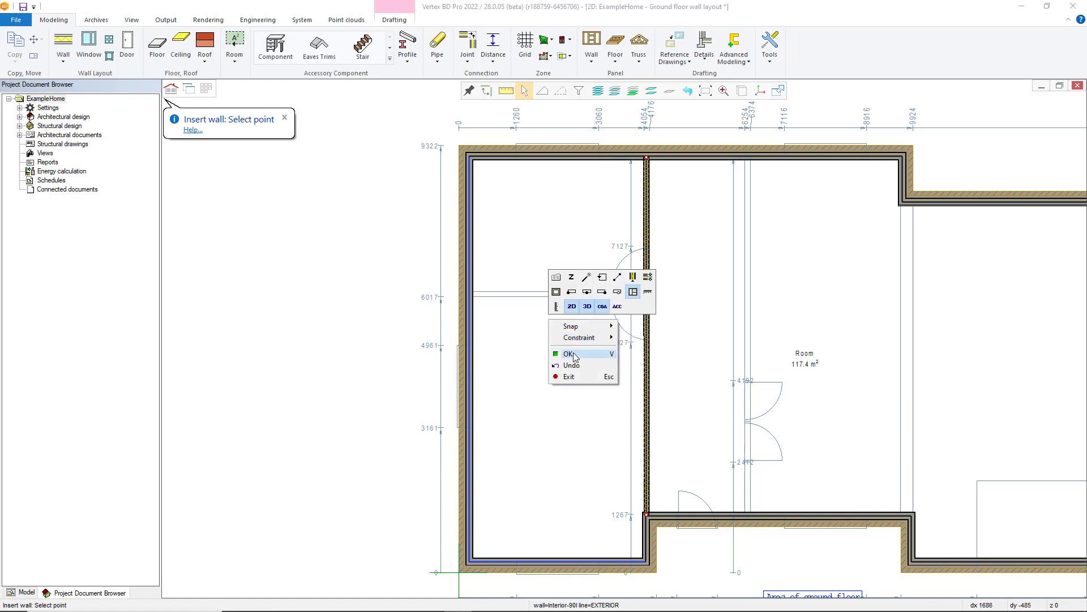
click(576, 354)
Step: Draw the second vertical interior wall along the central door line
click(748, 515)
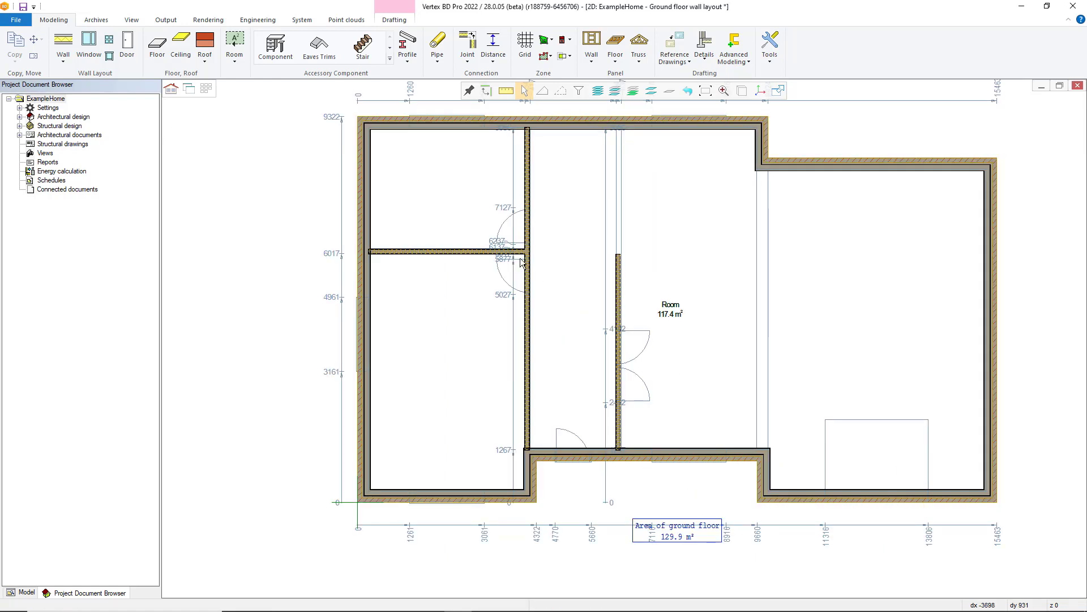
Step: Join the central interior wall's top end to the top exterior wall with a T connection (room 116.5 m²)
click(617, 273)
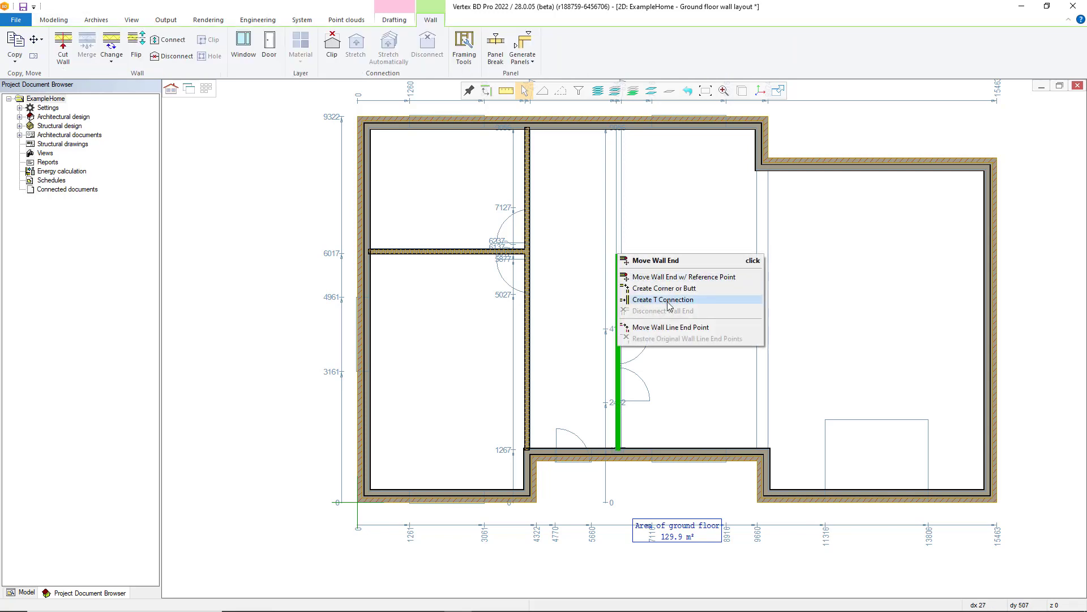
click(704, 300)
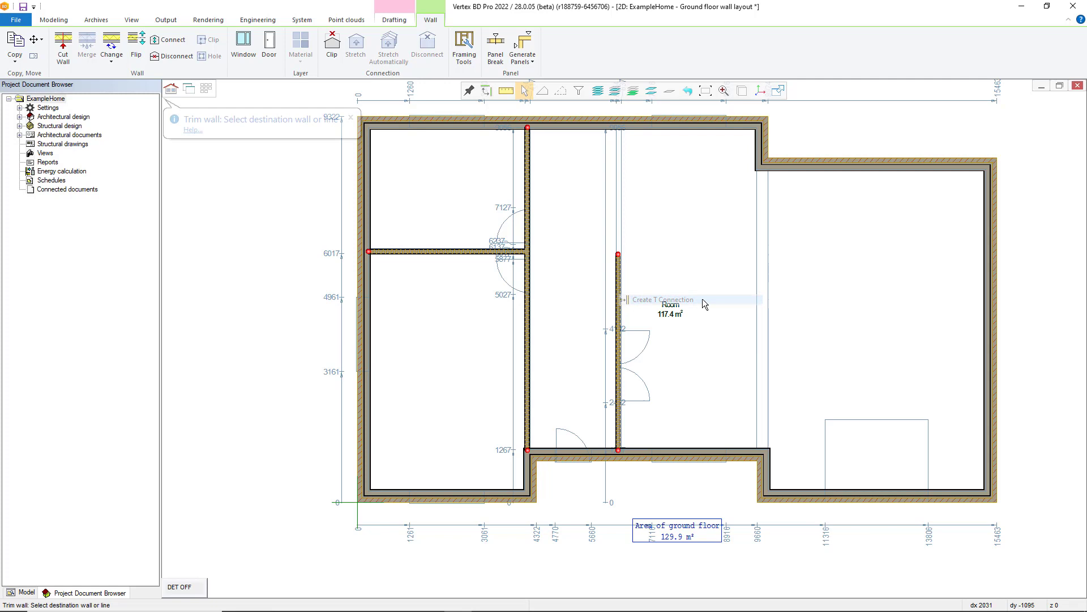
click(628, 125)
key(Escape)
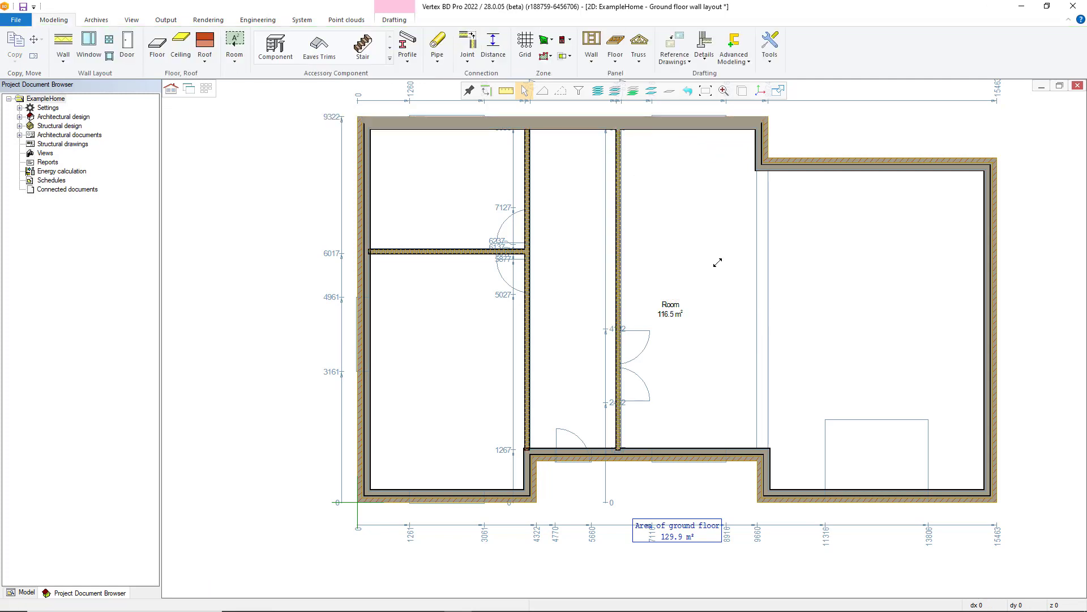